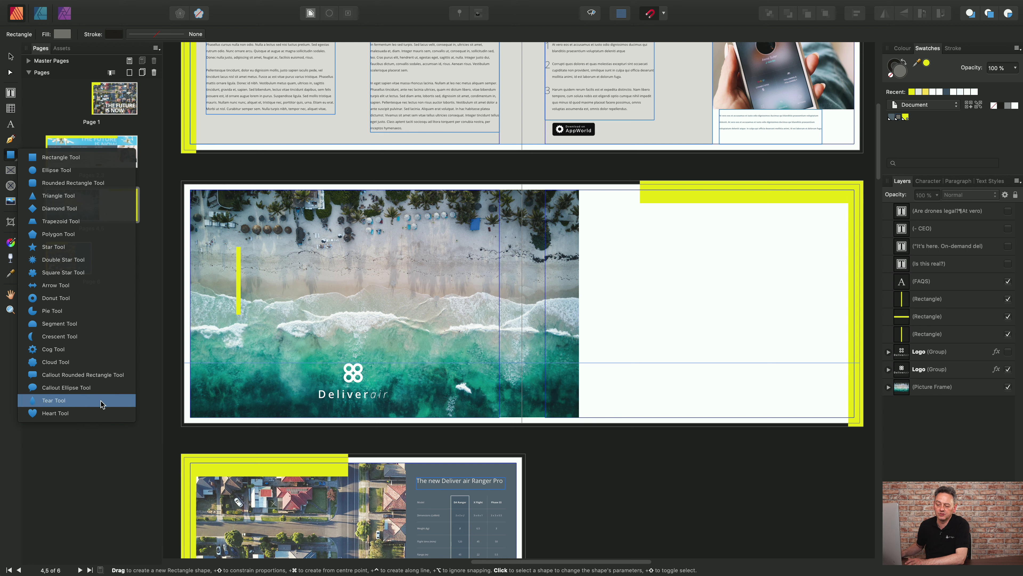
- Draw grey rectangles beside the quote's yellow bar and right of the beach photo, then stack both below the yellow border rectangles
click(44, 158)
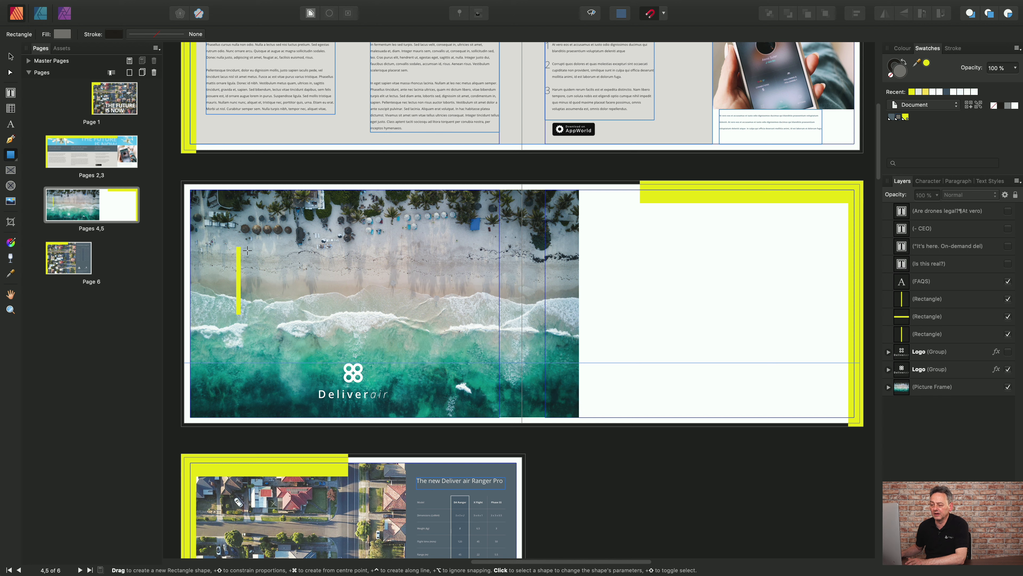
drag(241, 247, 485, 314)
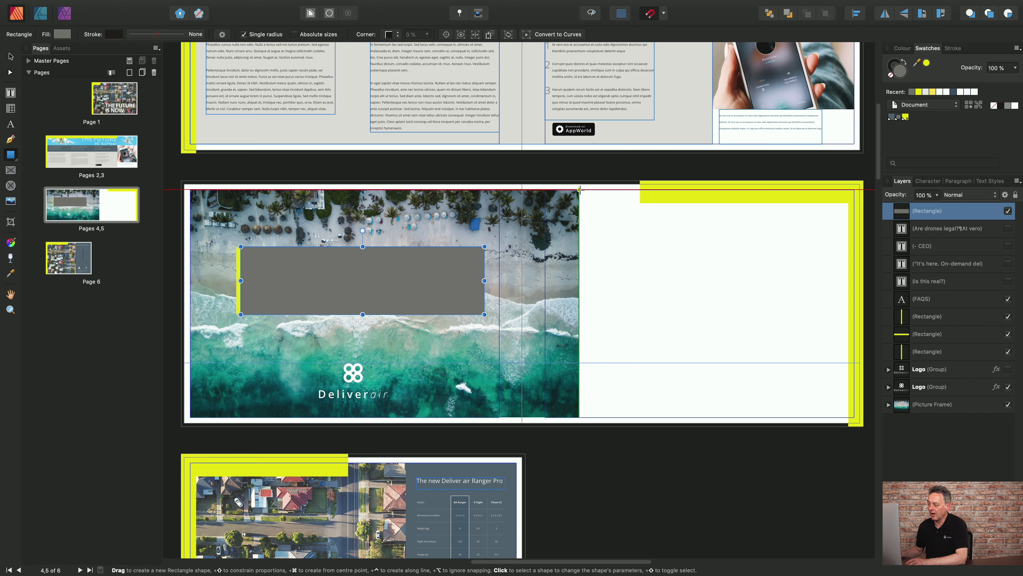
mouse_move(579, 189)
mouse_down()
mouse_move(623, 262)
mouse_move(806, 416)
mouse_up()
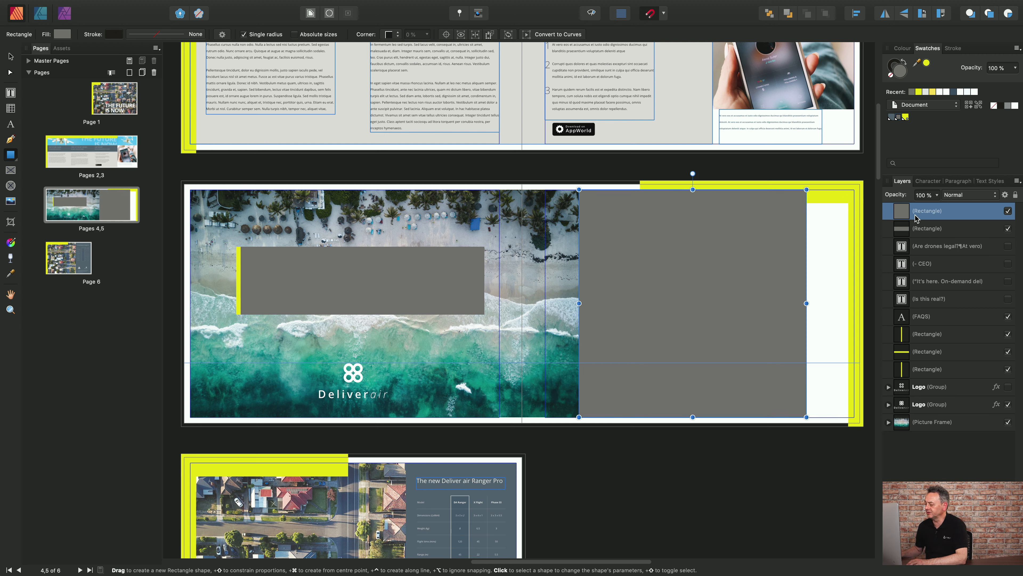
drag(914, 217, 885, 378)
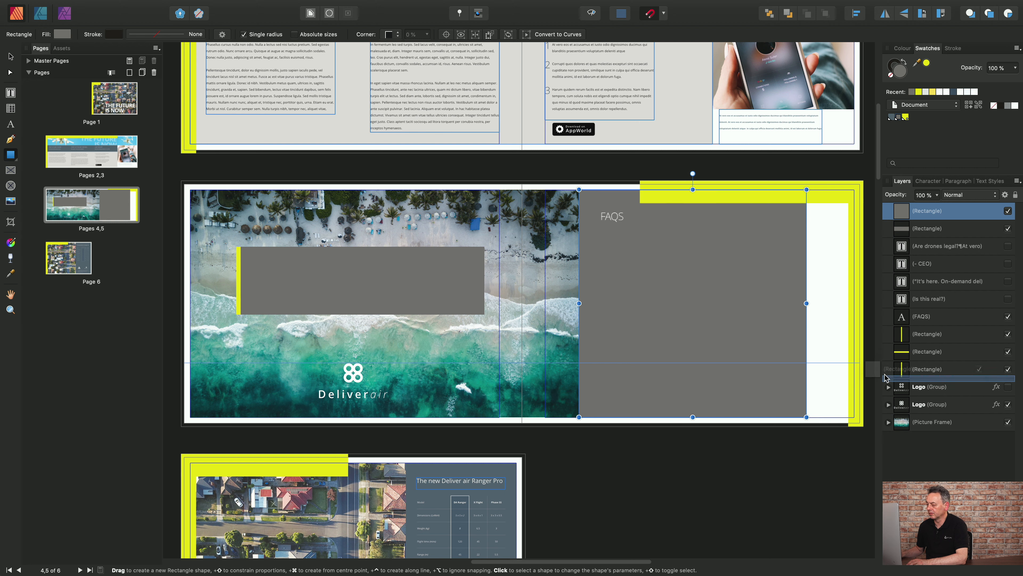
drag(918, 242, 889, 340)
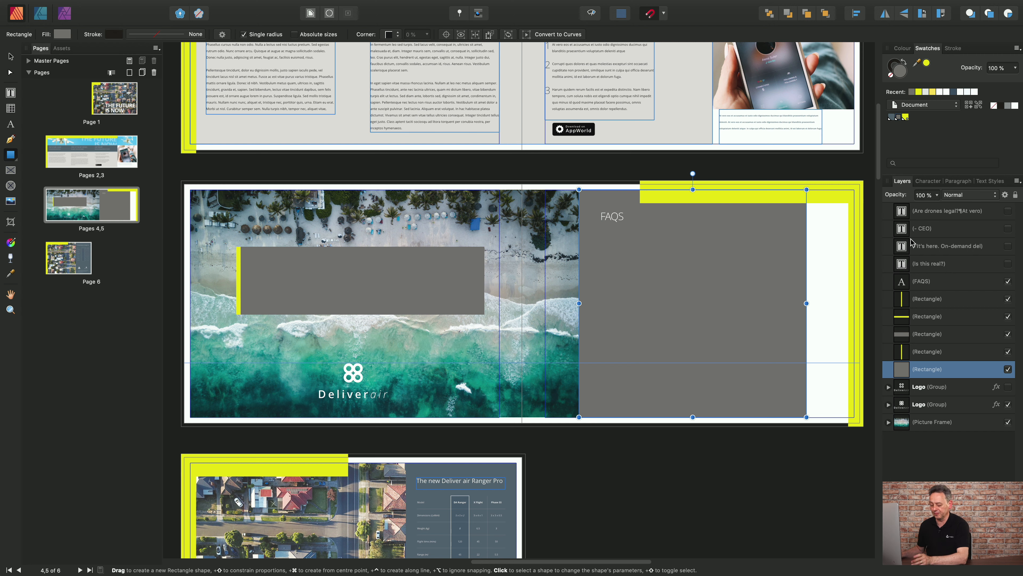
- Make the four hidden text frames for the quote, CEO credit and FAQ content visible
click(925, 264)
key(a)
shift+click(921, 213)
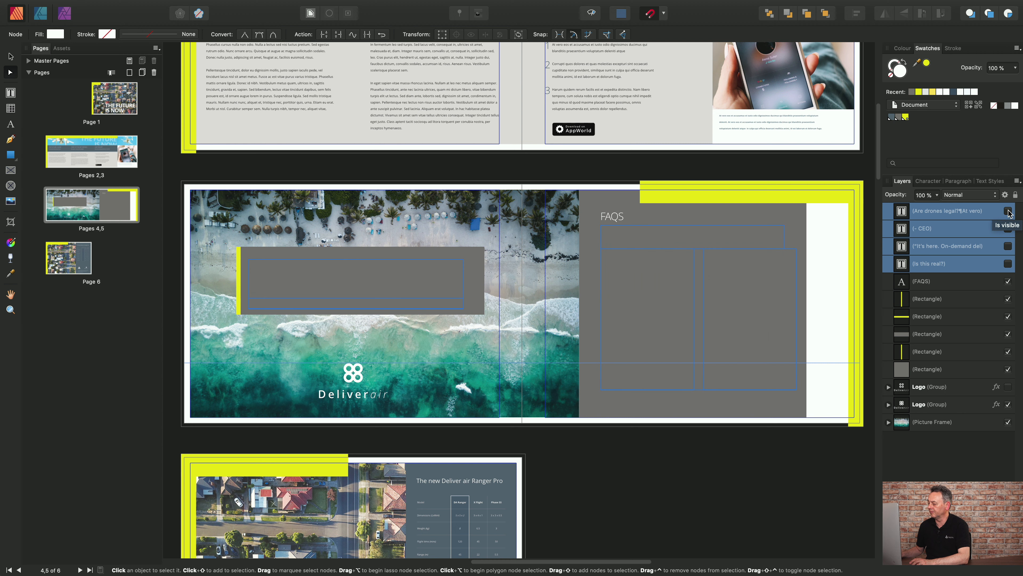
click(1008, 211)
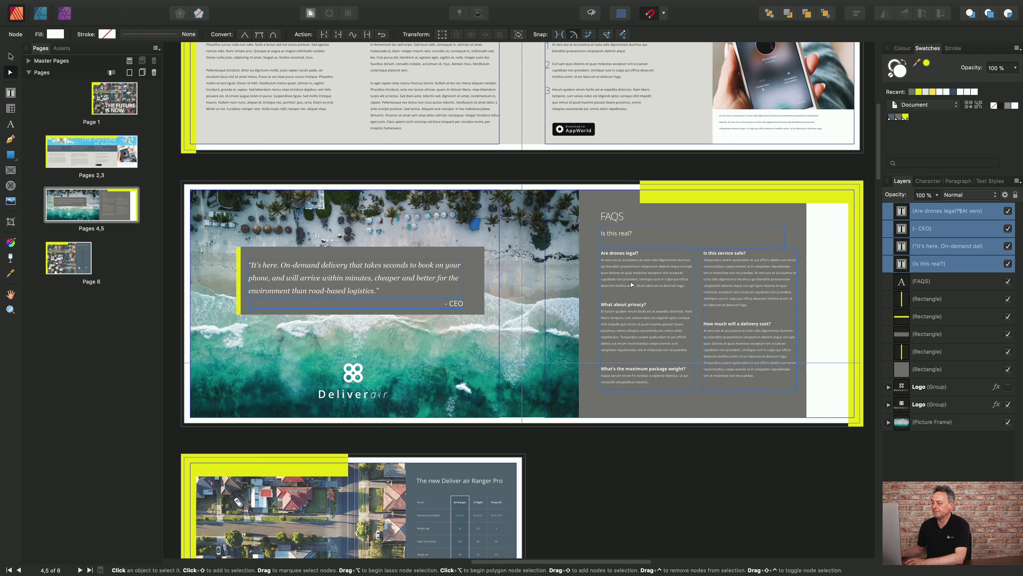
- Select the horizontal yellow rectangle at the top of page 1
scroll(631, 285, up, 1)
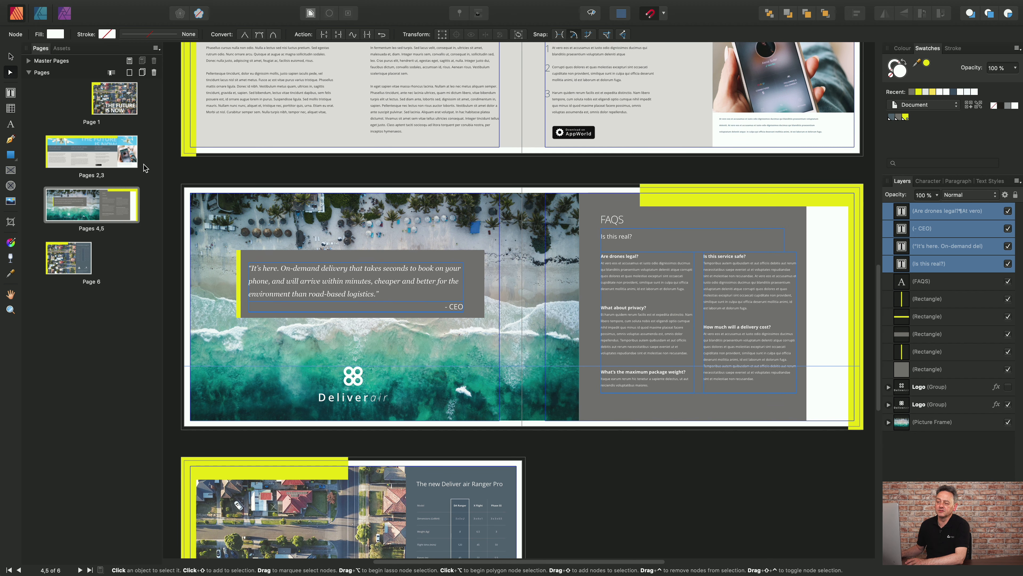
click(110, 100)
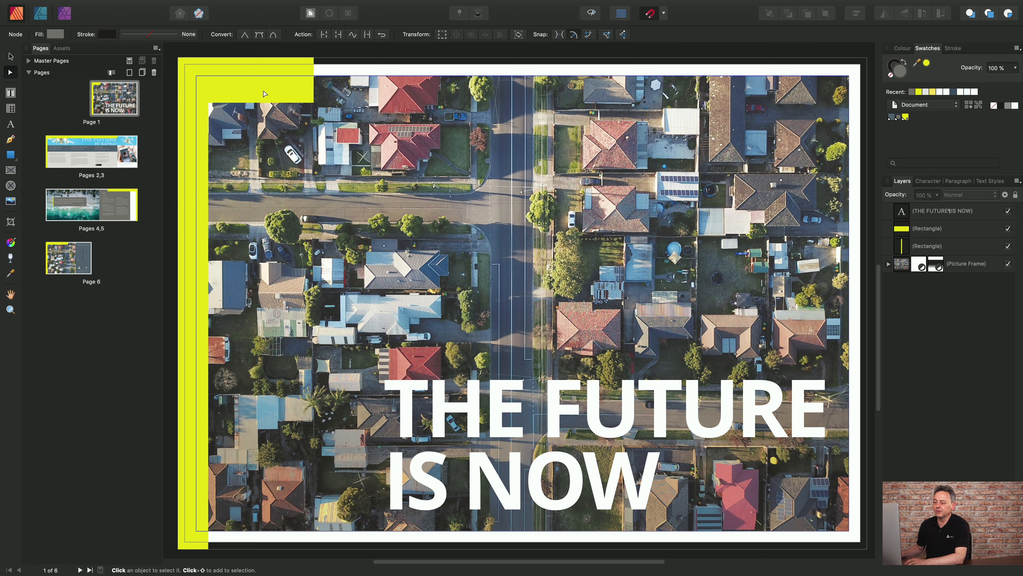
click(270, 89)
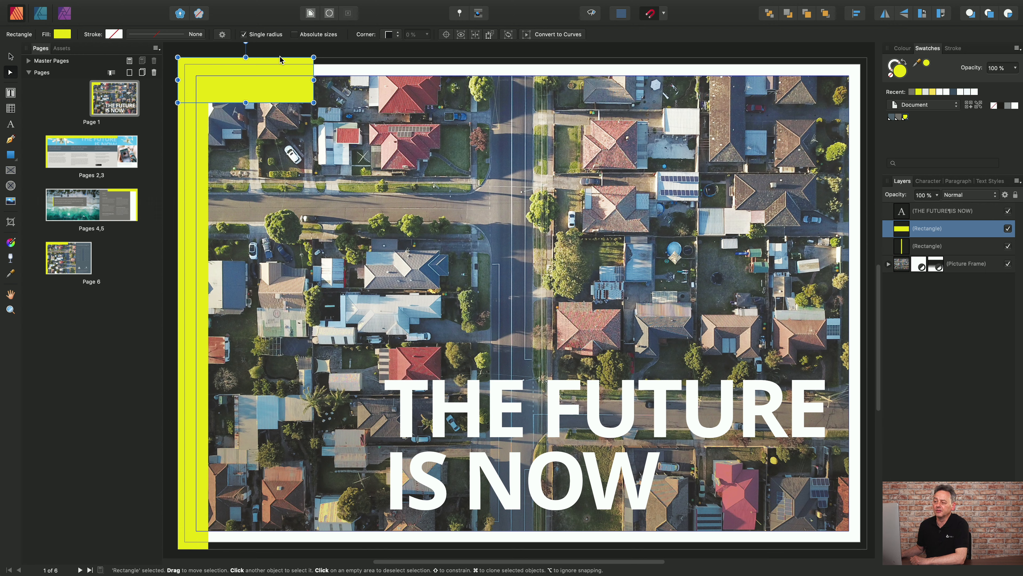
- Try Rounded corners of 46% on all four corners of the yellow rectangle, and undo the rounding
click(397, 38)
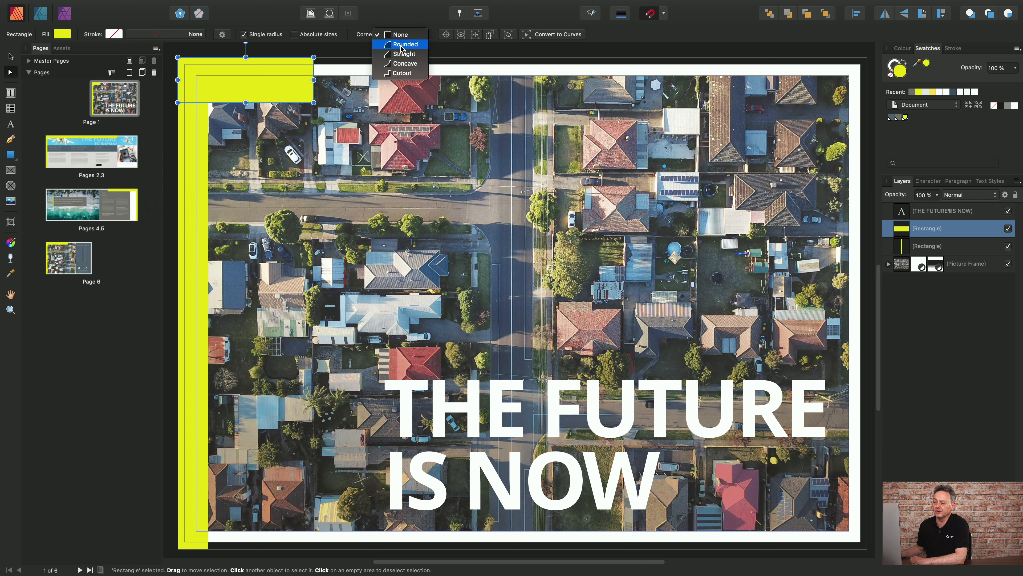
click(402, 45)
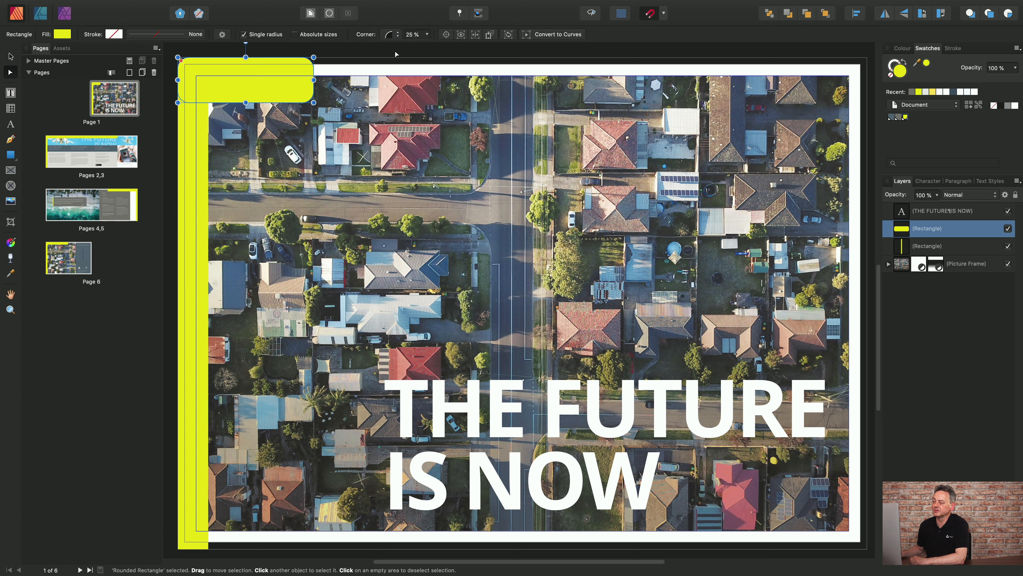
click(427, 34)
drag(426, 47, 445, 48)
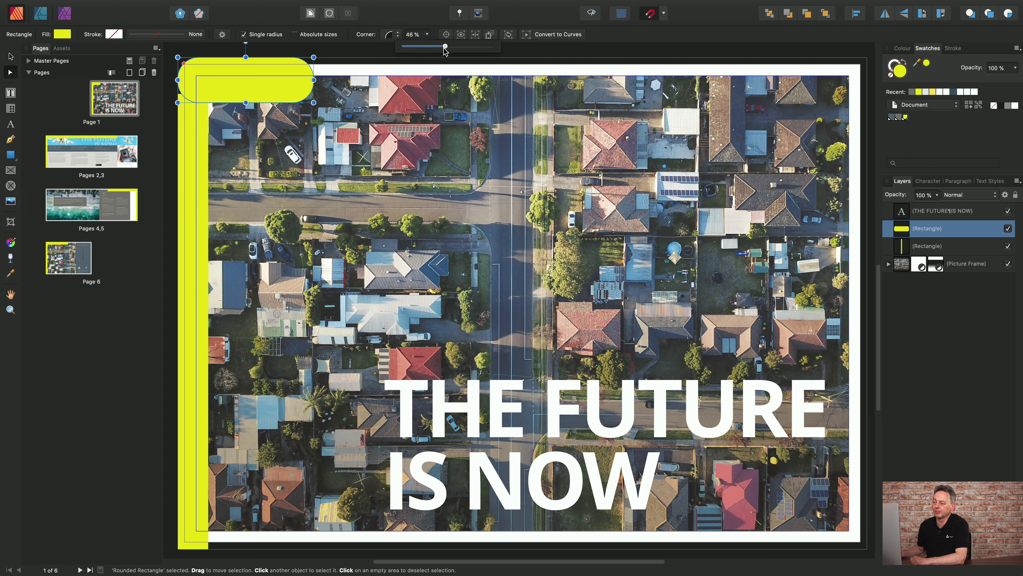
key(super+z)
key(super+z)
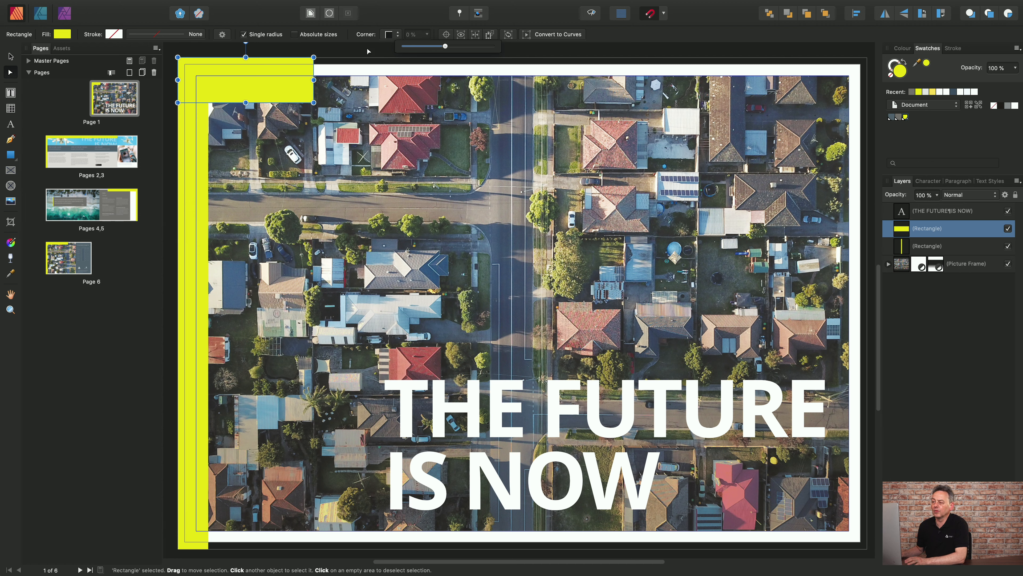
- Turn off the single radius and round only the yellow rectangle's bottom-right corner to 52%
click(244, 35)
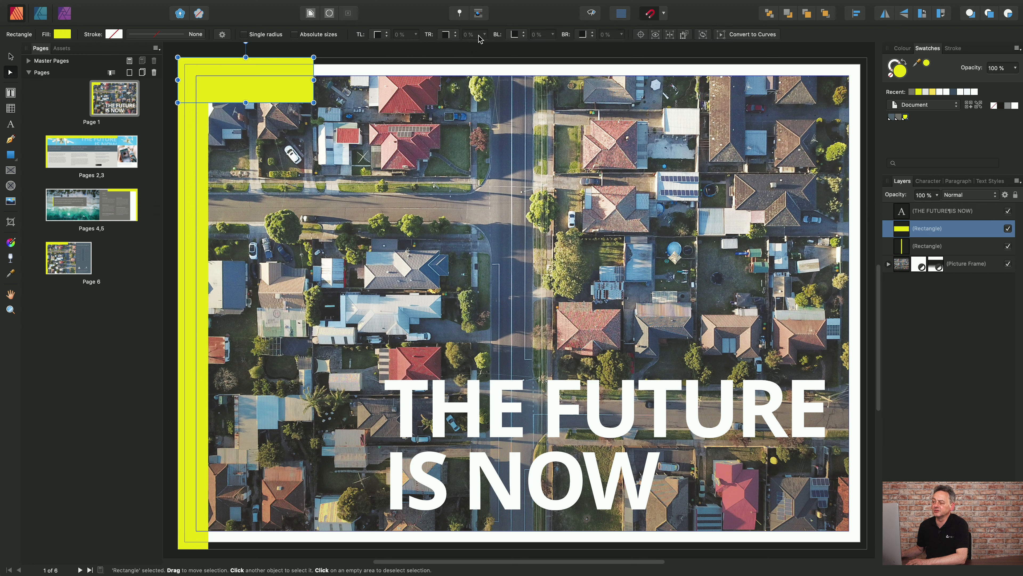
click(591, 39)
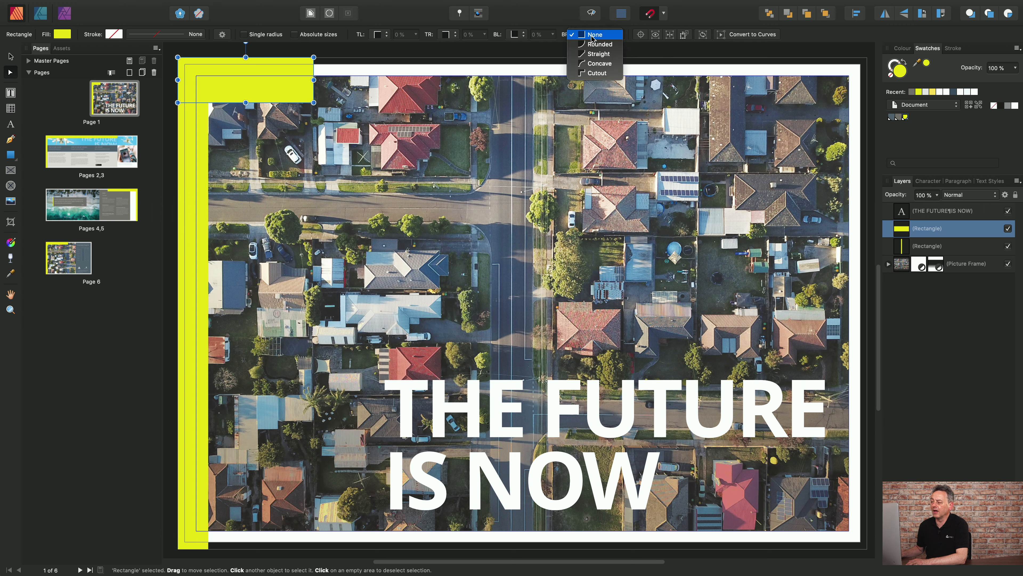
click(595, 44)
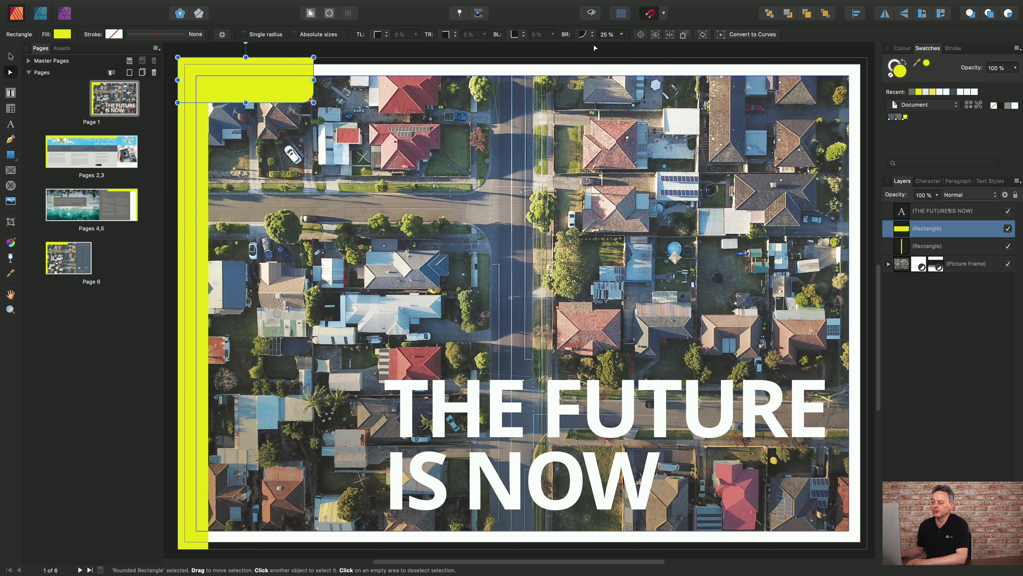
click(621, 34)
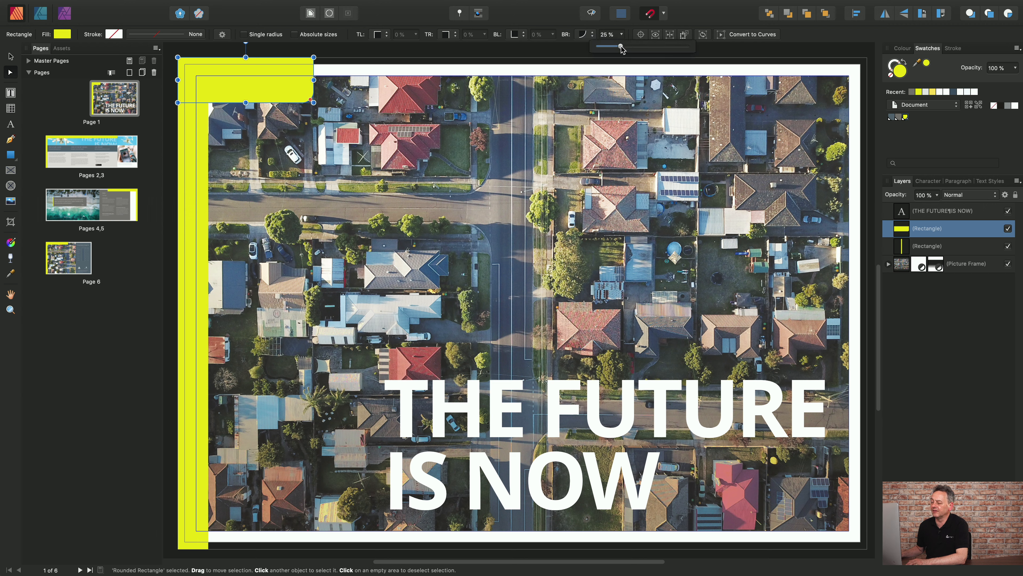
drag(621, 47, 643, 48)
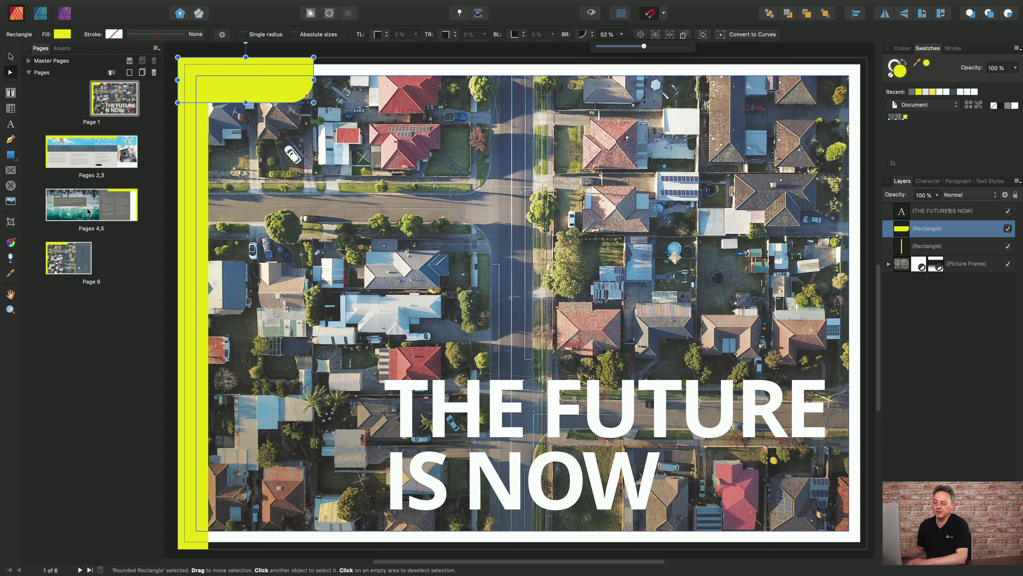
- On pages 4,5, draw a segment shape in the beach photo's lower-left corner and move it down to sit against the photo's bottom edge
click(89, 211)
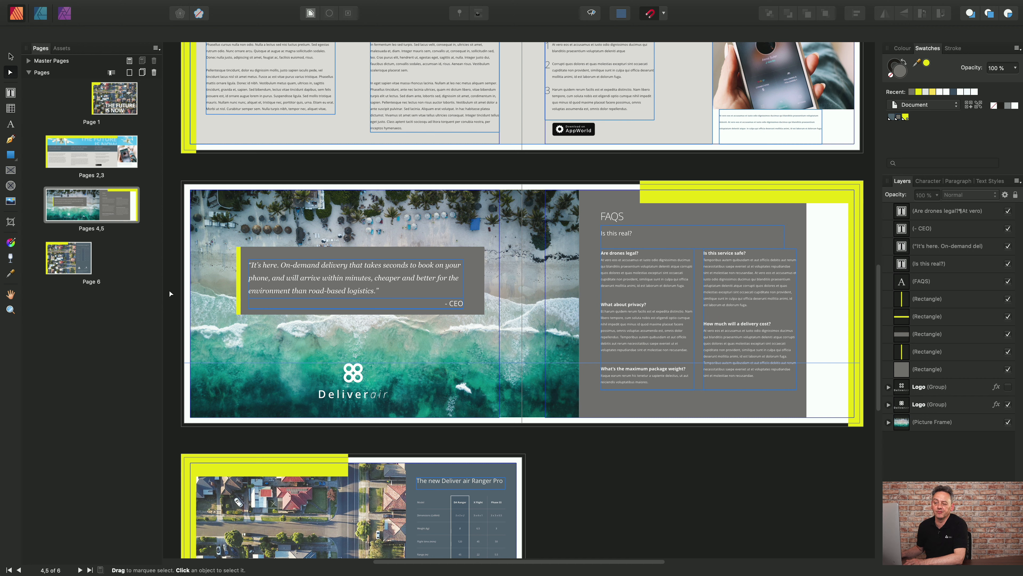
click(12, 156)
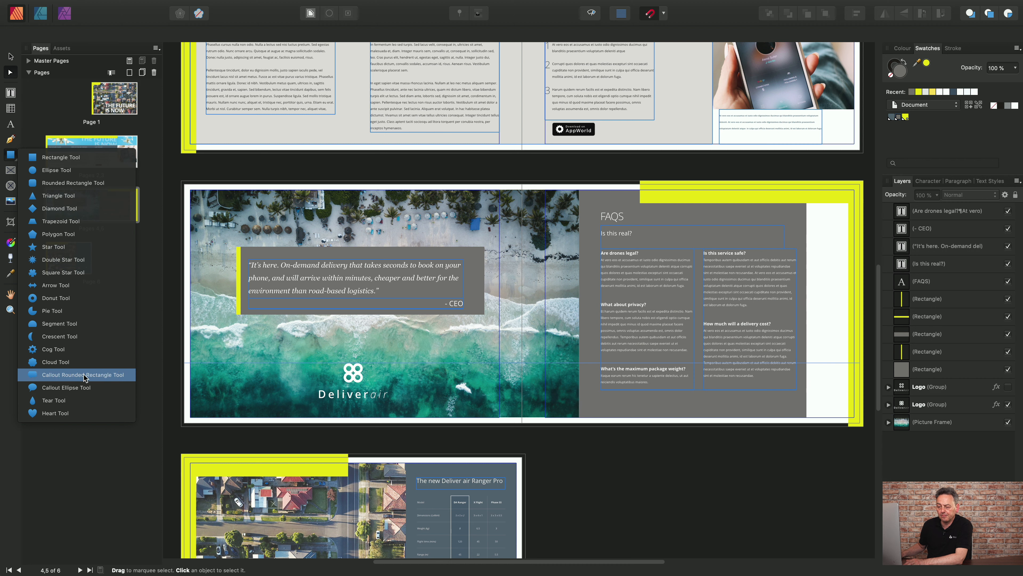
click(61, 325)
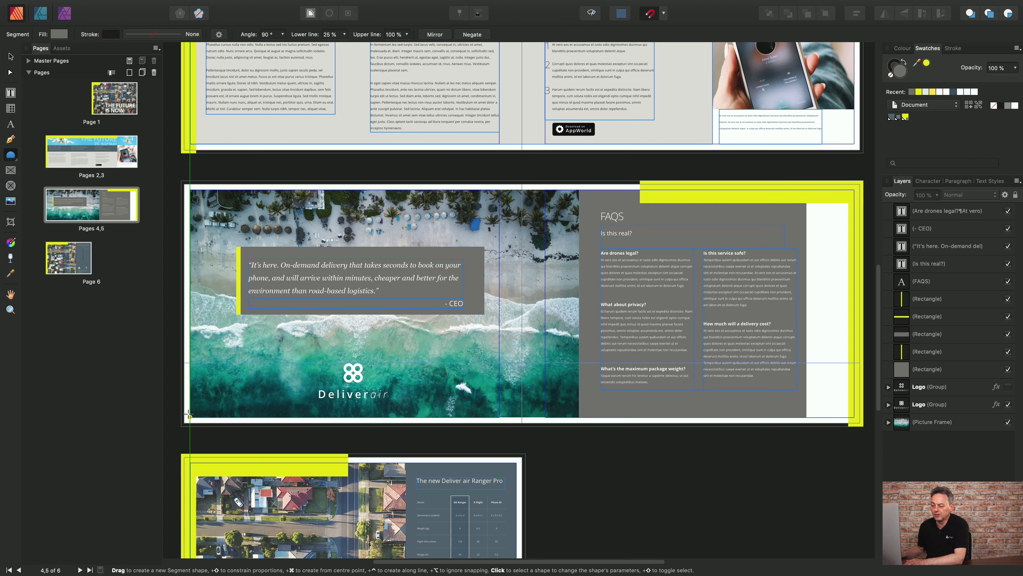
drag(190, 417, 286, 334)
drag(286, 333, 287, 332)
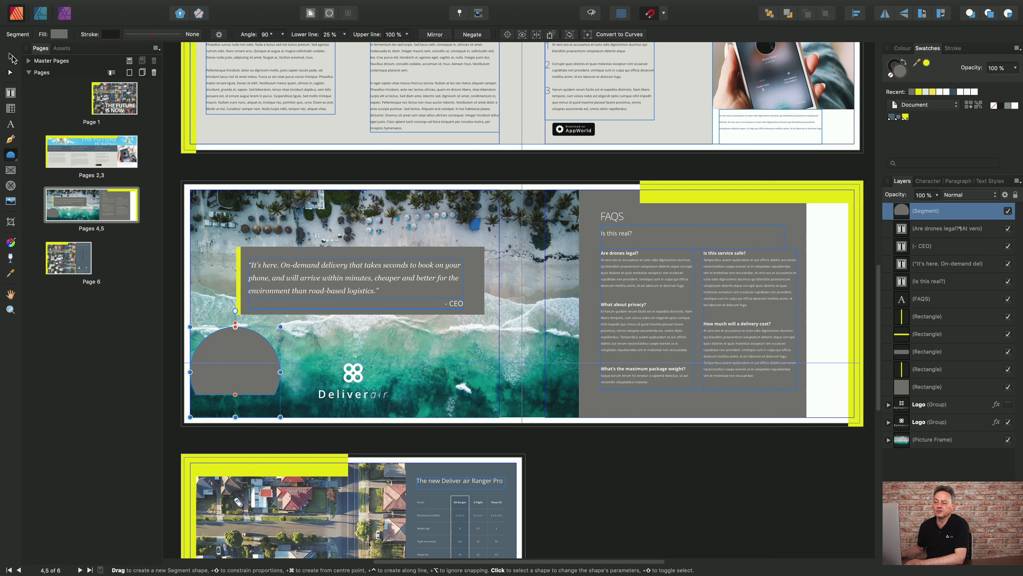
click(12, 56)
drag(233, 353, 231, 375)
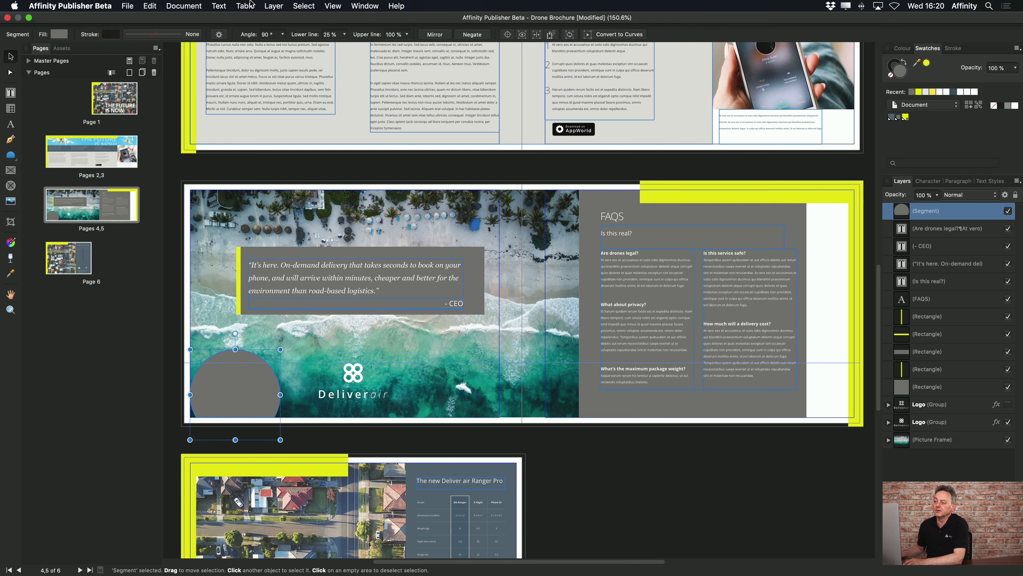
- Convert the segment shape to a text frame and fill it with a few lines of random placeholder text
click(273, 6)
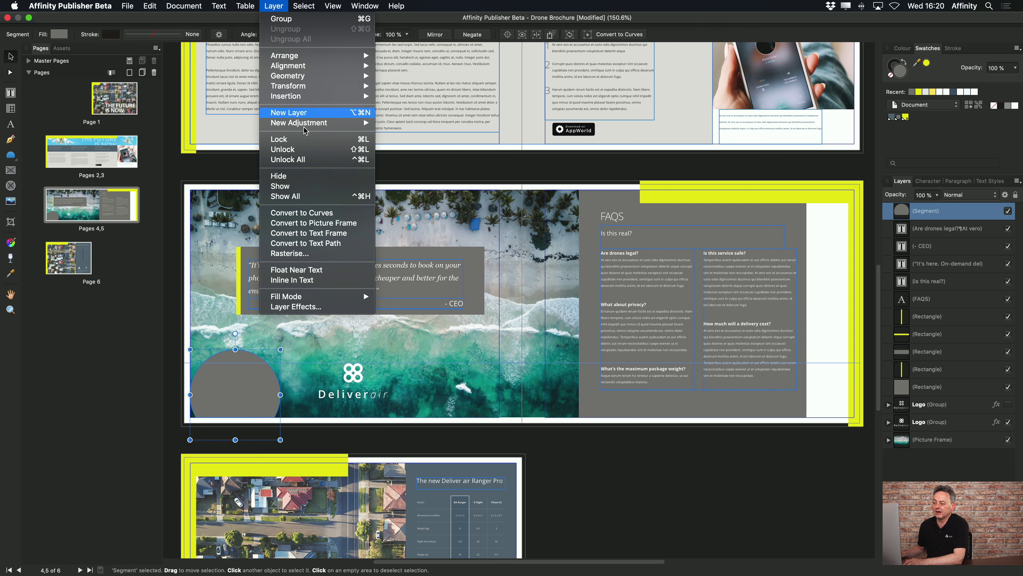
click(334, 238)
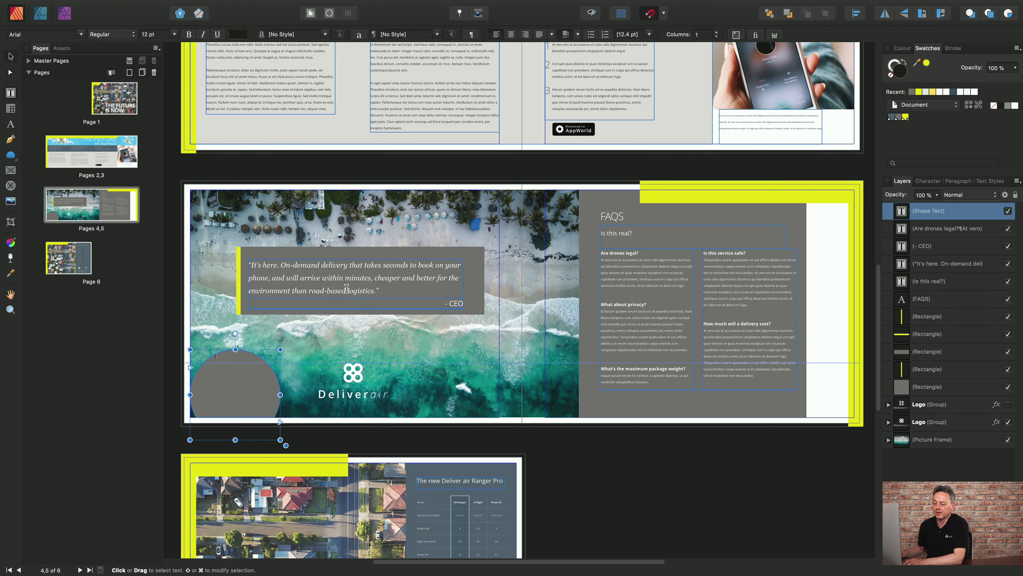
click(241, 386)
text(sdfsdfs)
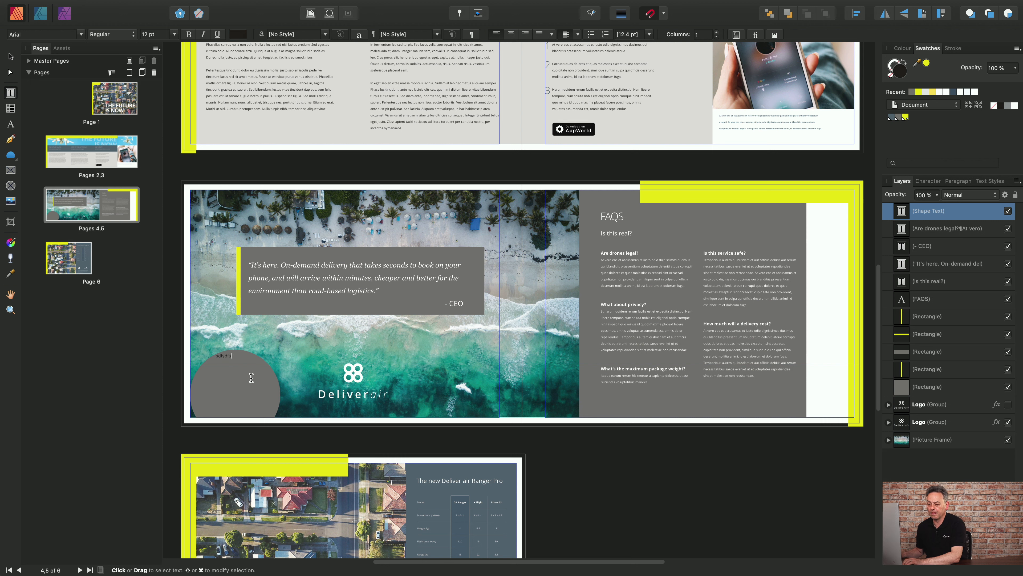
text(fececqcfdscacwqd qwd qwd wef )
text(fwef ecd)
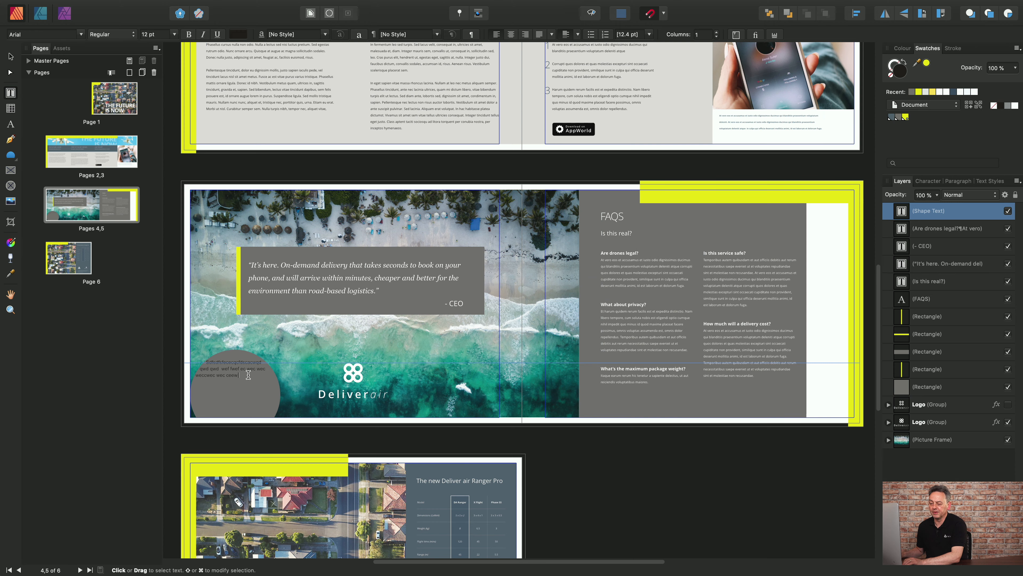
text( wecwcewec wc wcecwecwec wc wce)
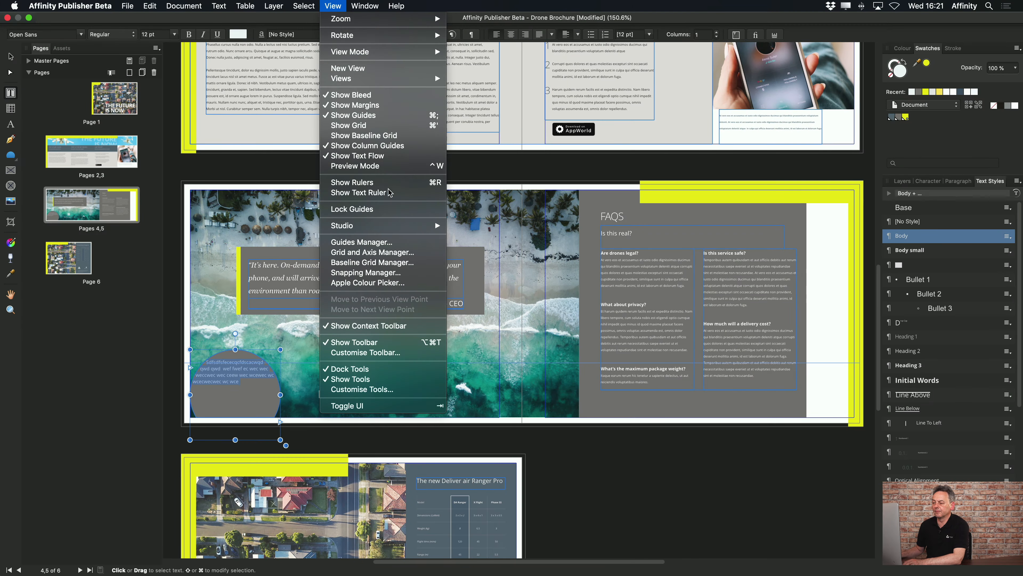
- Open the Text Frame settings and set all four insets of the segment text frame to 0.2 cm
mouse_move(407, 226)
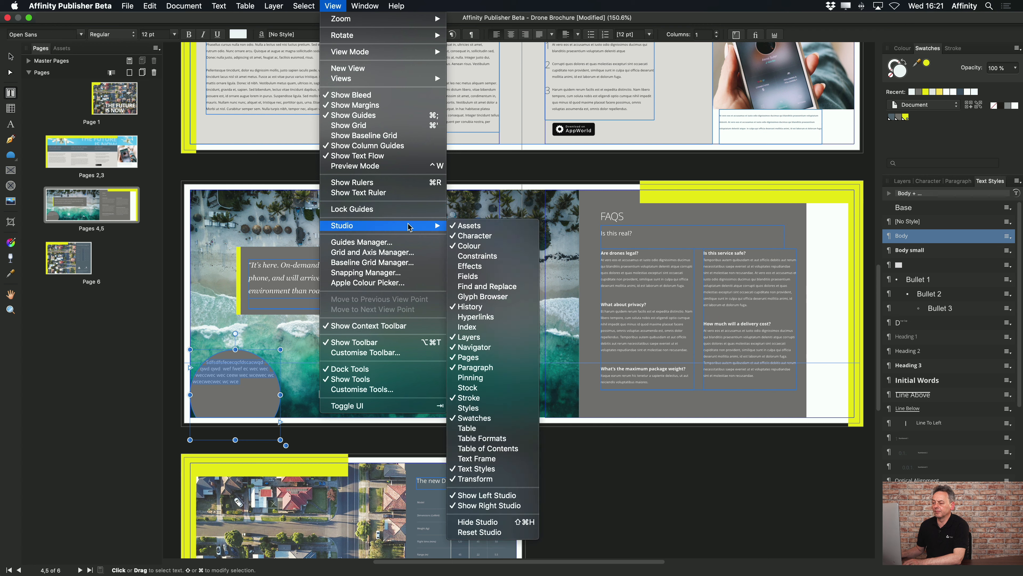
click(504, 459)
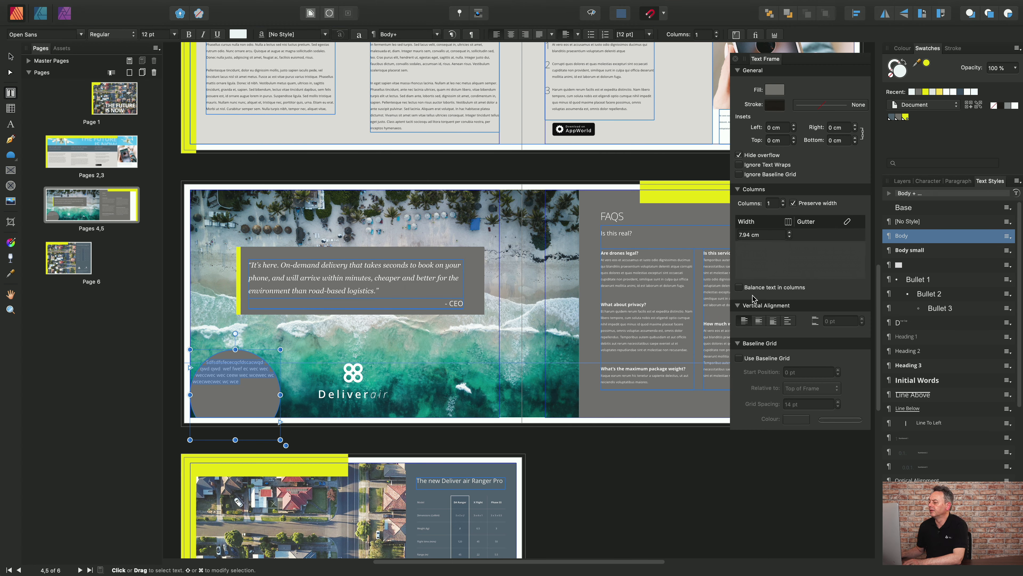
click(794, 126)
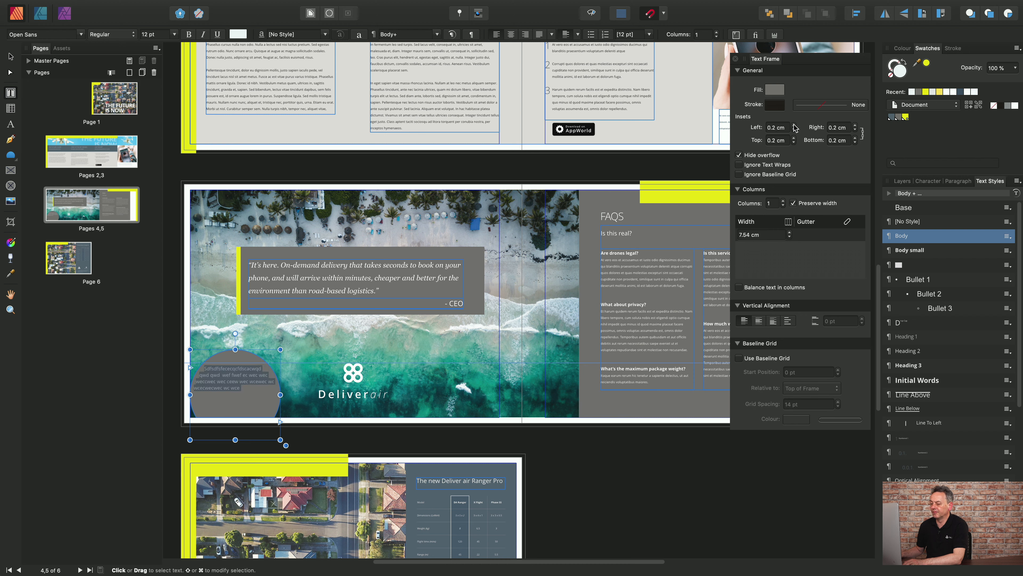
click(793, 129)
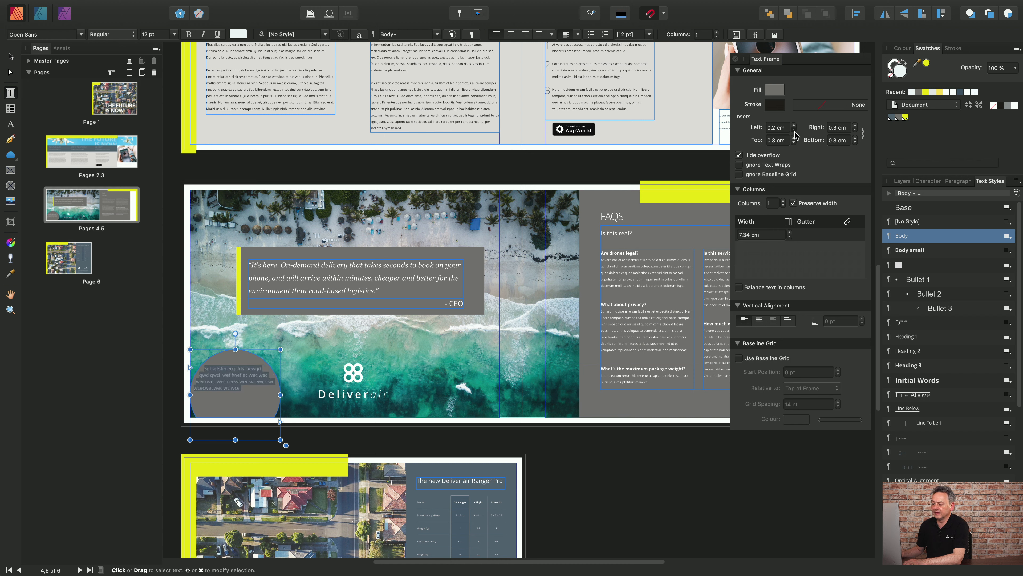
- Break up the long first word of the segment's placeholder text into shorter words
click(219, 363)
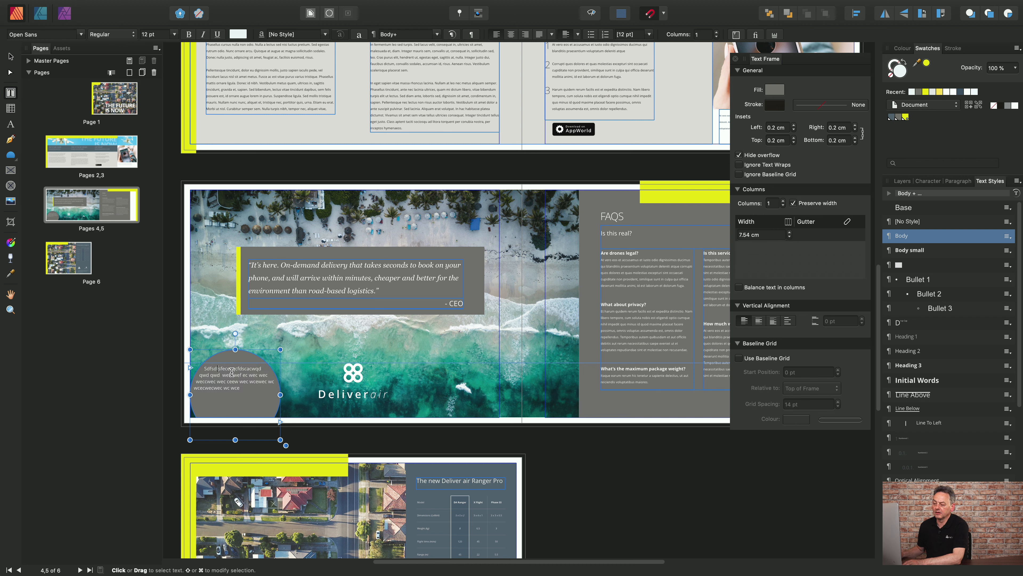
key(Return)
click(243, 369)
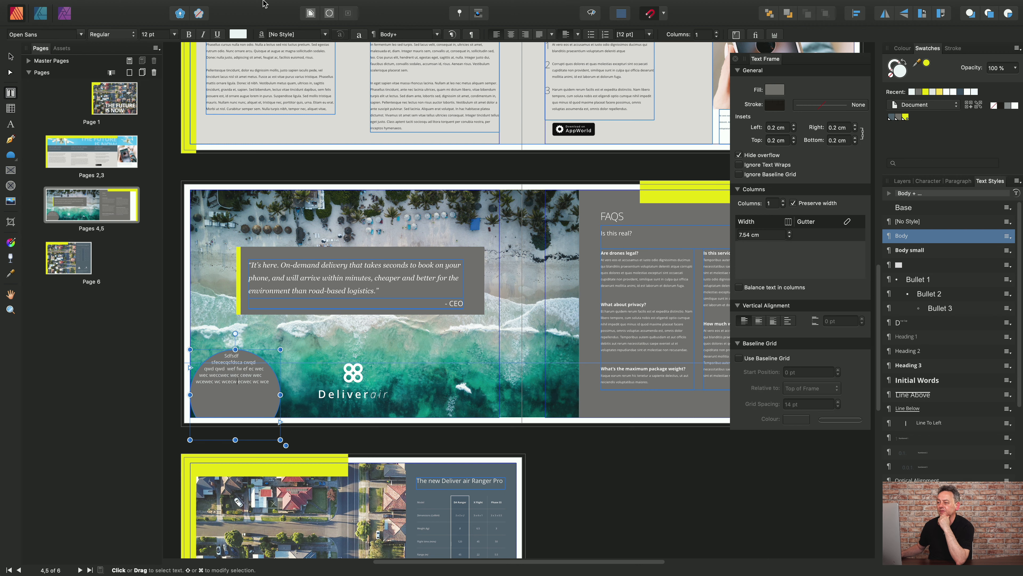
- Look through the layer commands available for the segment text frame
click(274, 6)
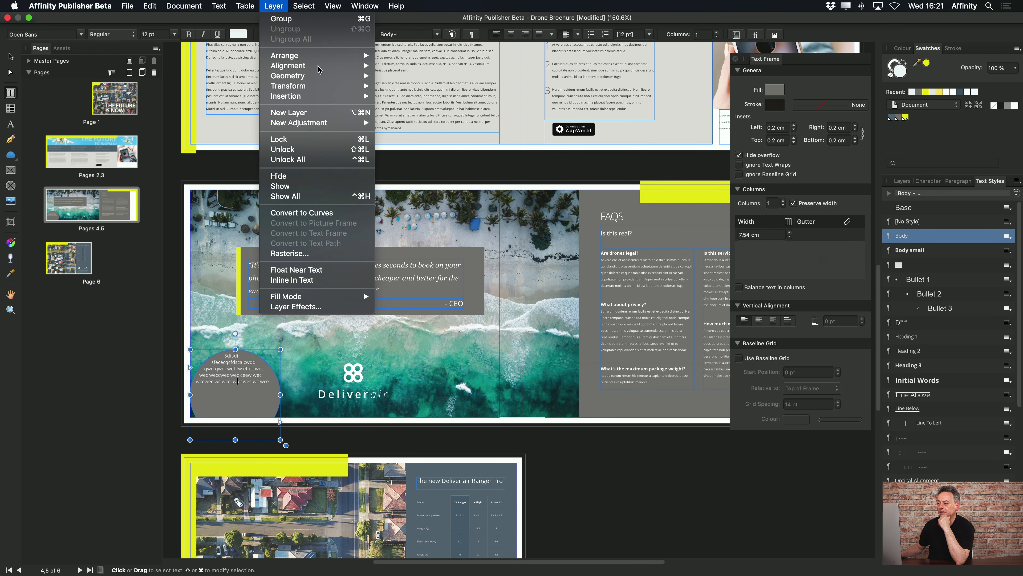